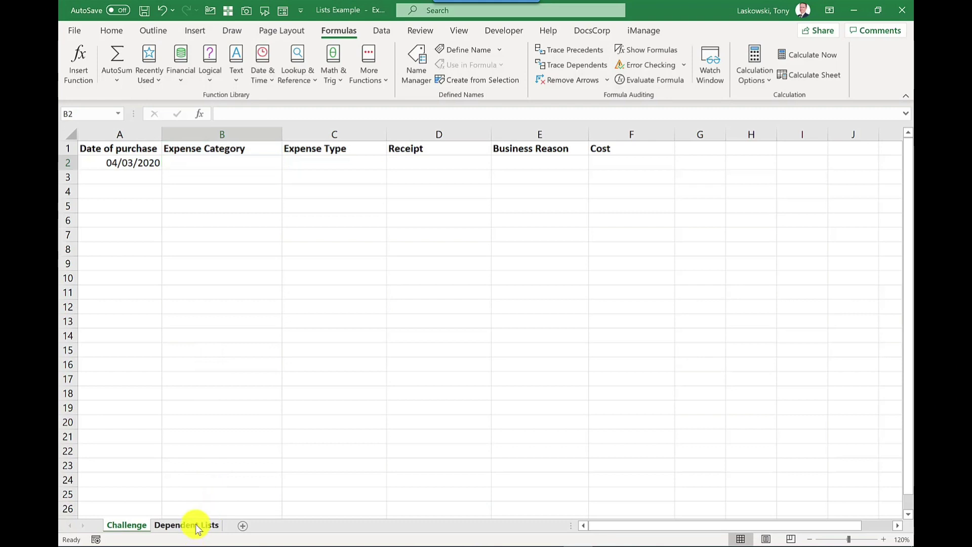
# - On the Dependent Lists sheet, create a named range from the Business Travel list A1:A7, using the top row as the name
pyautogui.click(197, 527)
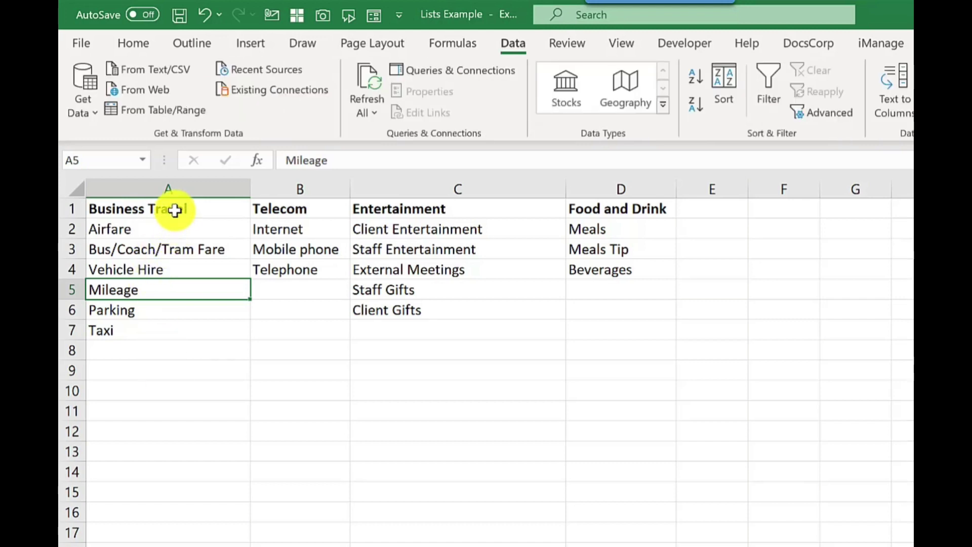
pyautogui.moveTo(175, 209); pyautogui.dragTo(164, 329)
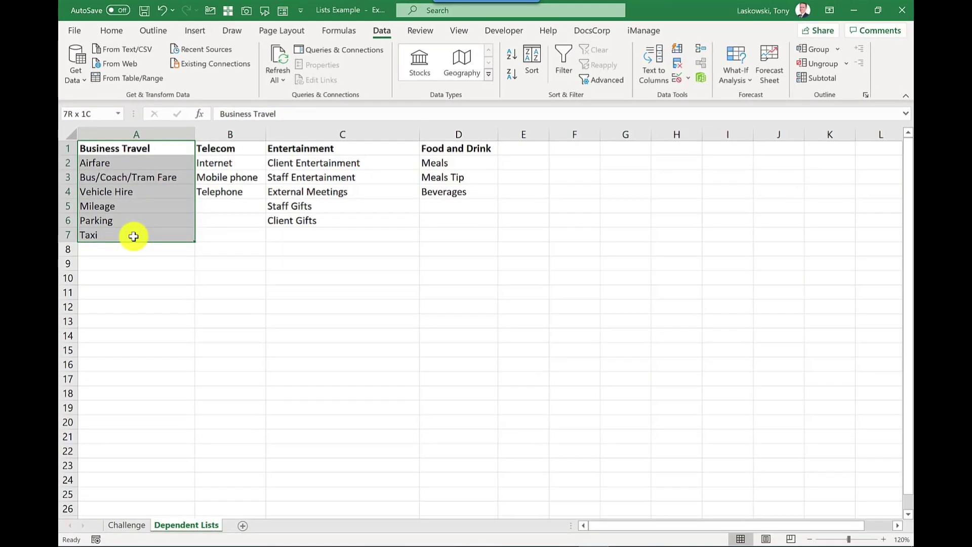
pyautogui.click(337, 32)
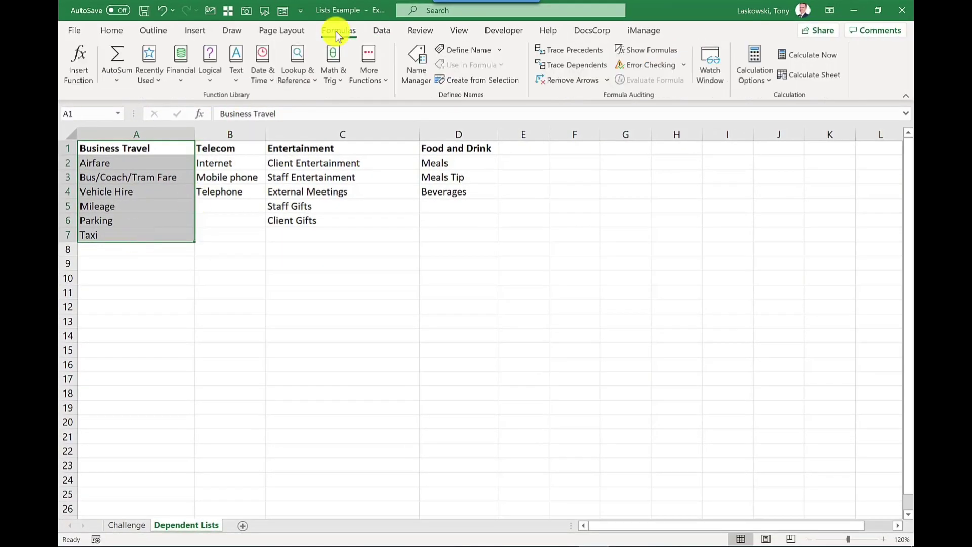
pyautogui.click(461, 81)
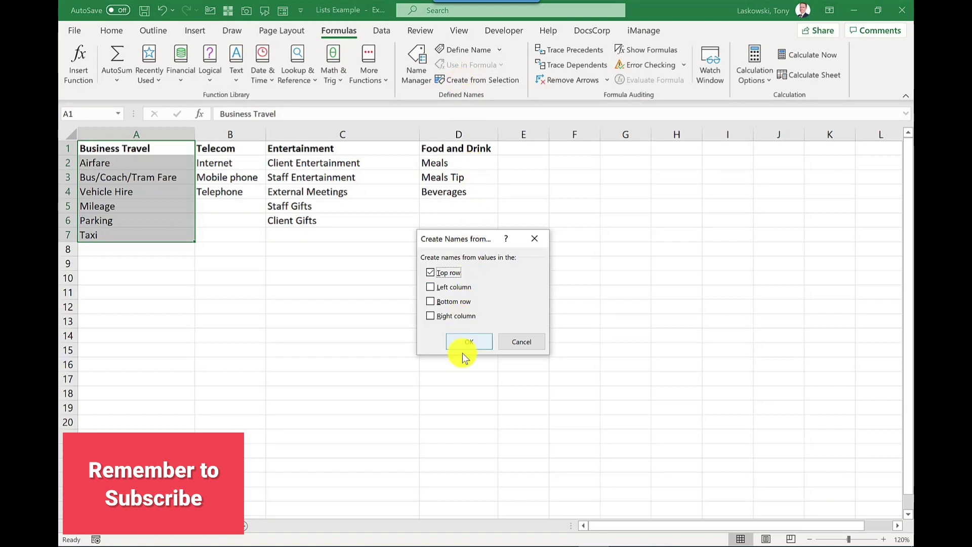
pyautogui.click(465, 342)
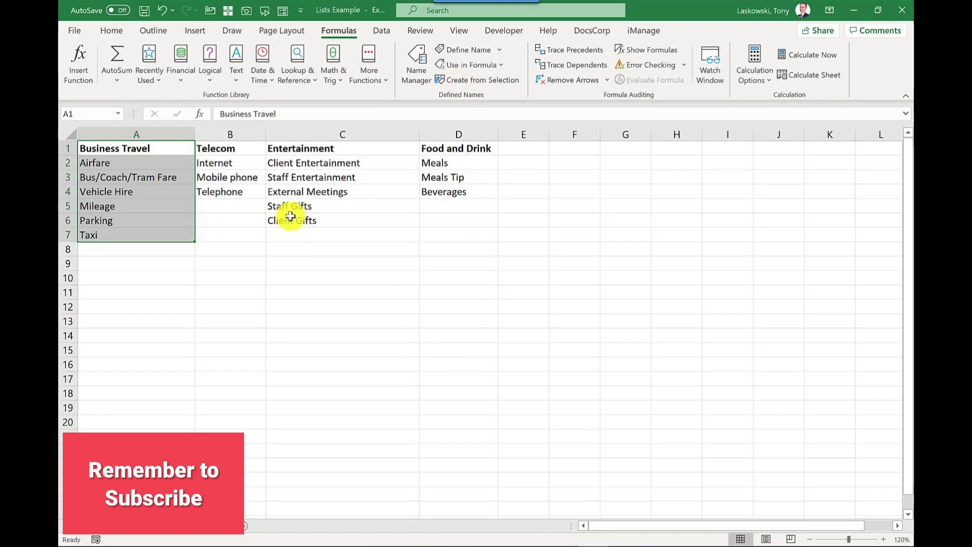
# - Create a named range from the Telecom list B1:B4, taking the name from its top row
pyautogui.click(245, 150)
pyautogui.moveTo(245, 150); pyautogui.dragTo(238, 193)
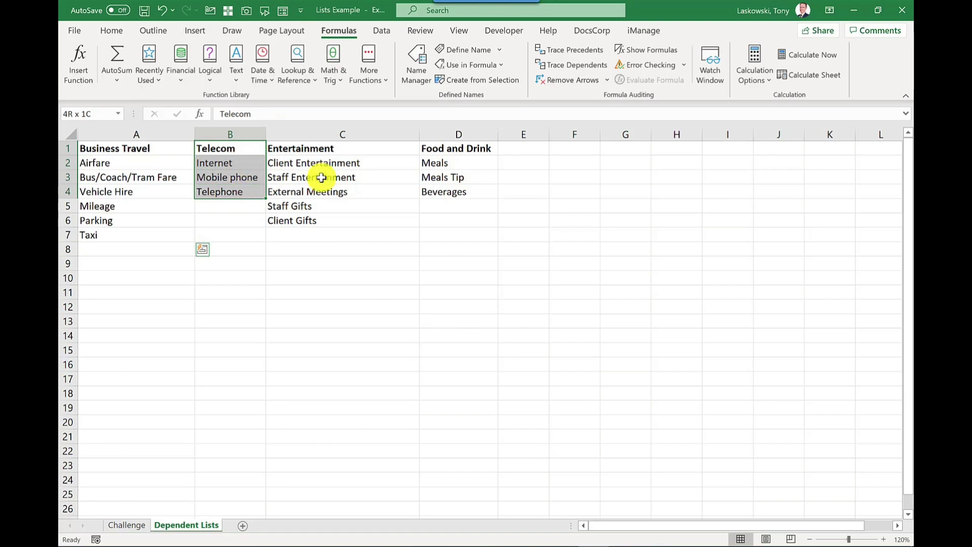
pyautogui.click(454, 82)
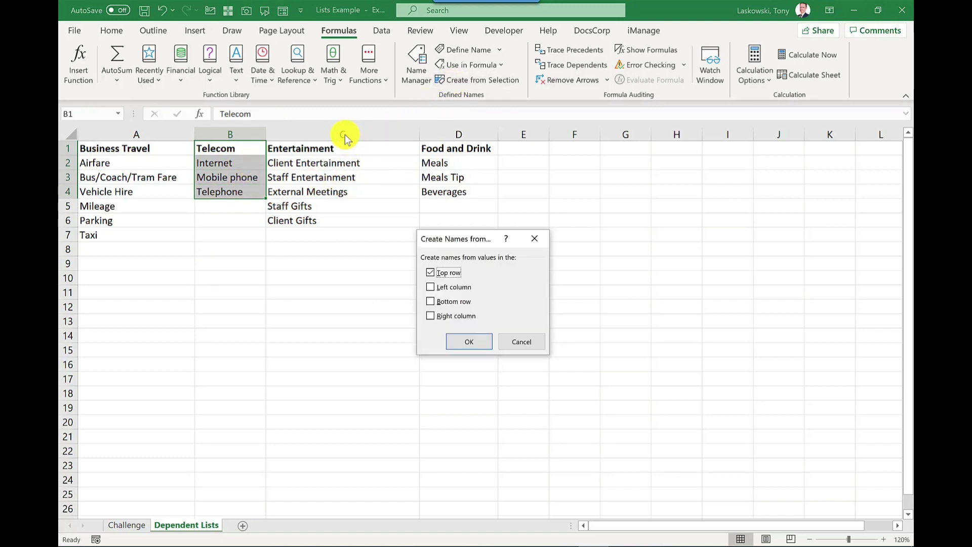
pyautogui.click(465, 342)
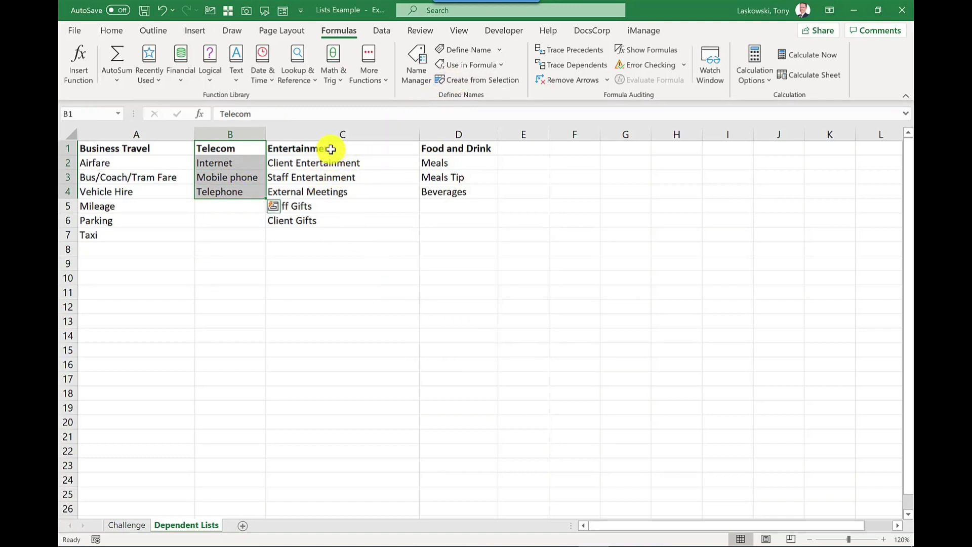
# - Create a named range from the Entertainment list C1:C6, taking the name from its top row
pyautogui.moveTo(325, 147); pyautogui.dragTo(322, 222)
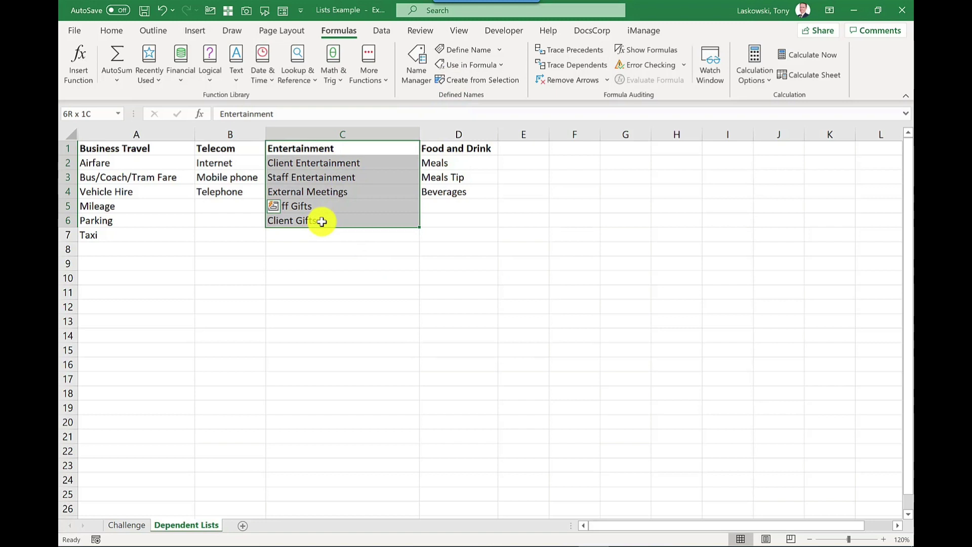
pyautogui.click(447, 81)
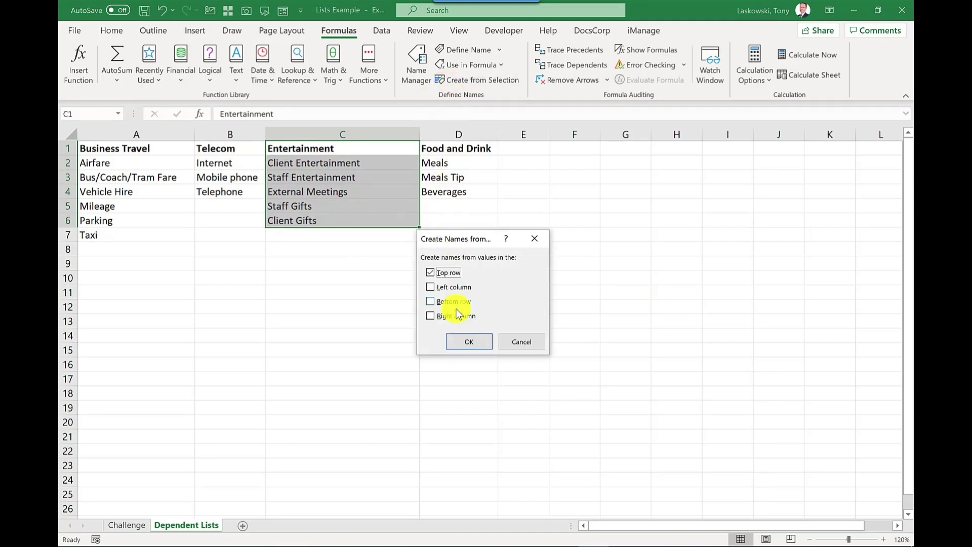
pyautogui.click(462, 342)
# - Create a named range from the Food and Drink list D1:D4, taking the name from its top row
pyautogui.click(429, 147)
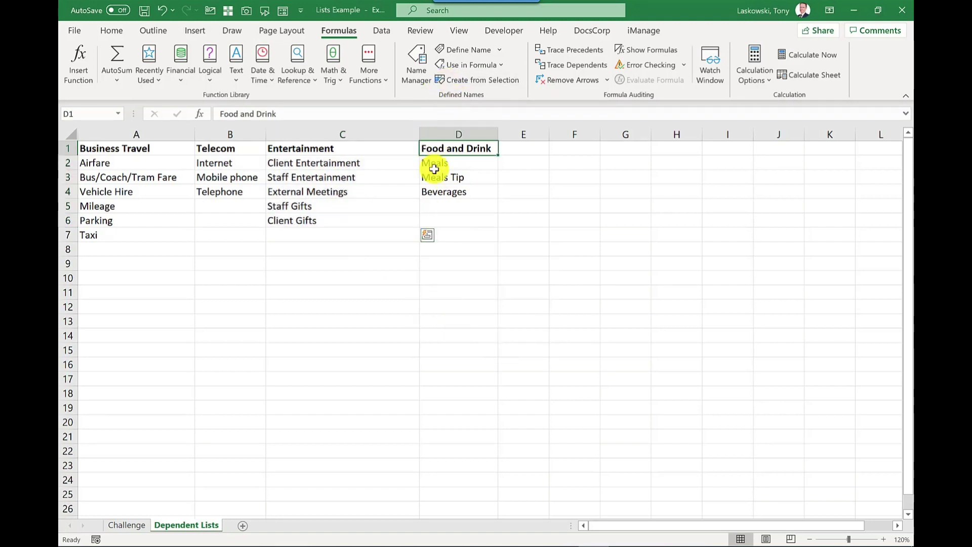
pyautogui.moveTo(434, 169); pyautogui.dragTo(436, 188)
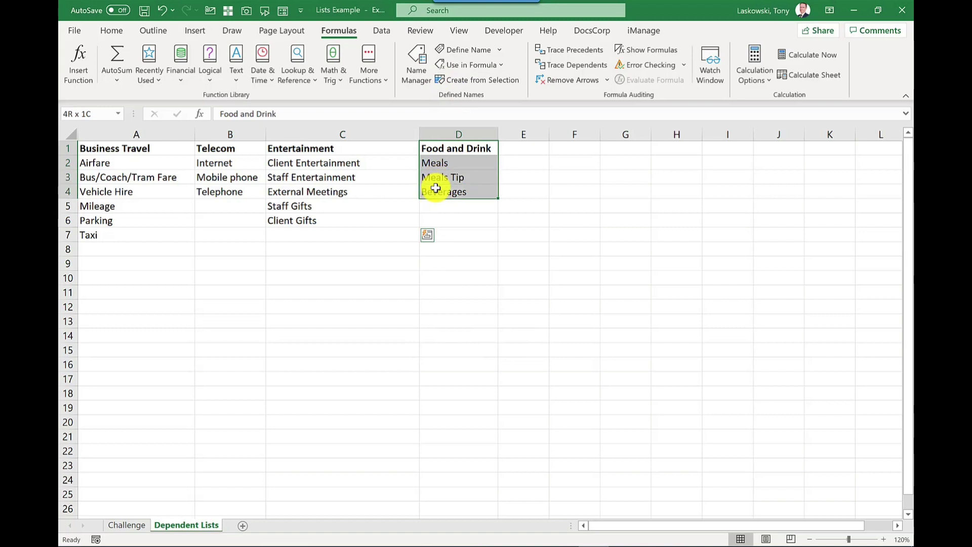
pyautogui.click(462, 79)
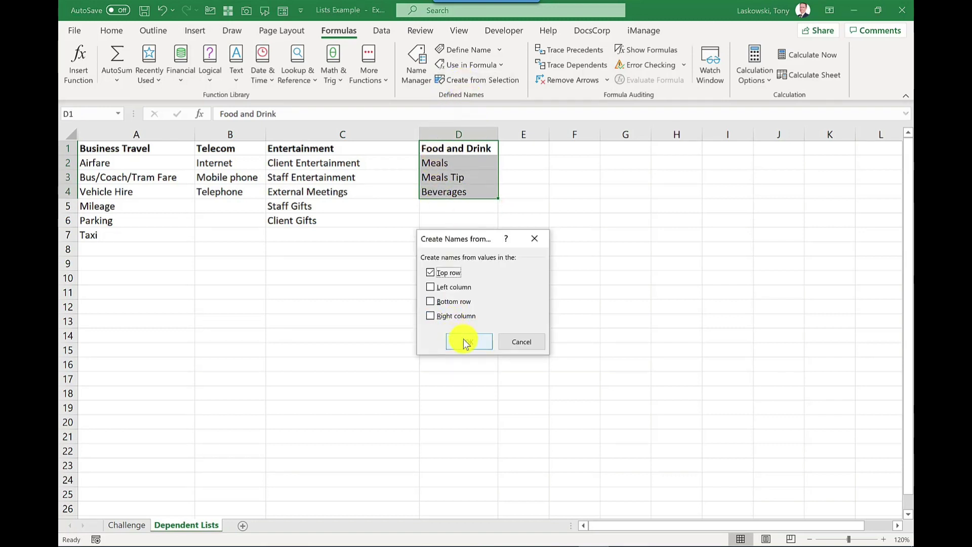
pyautogui.click(466, 343)
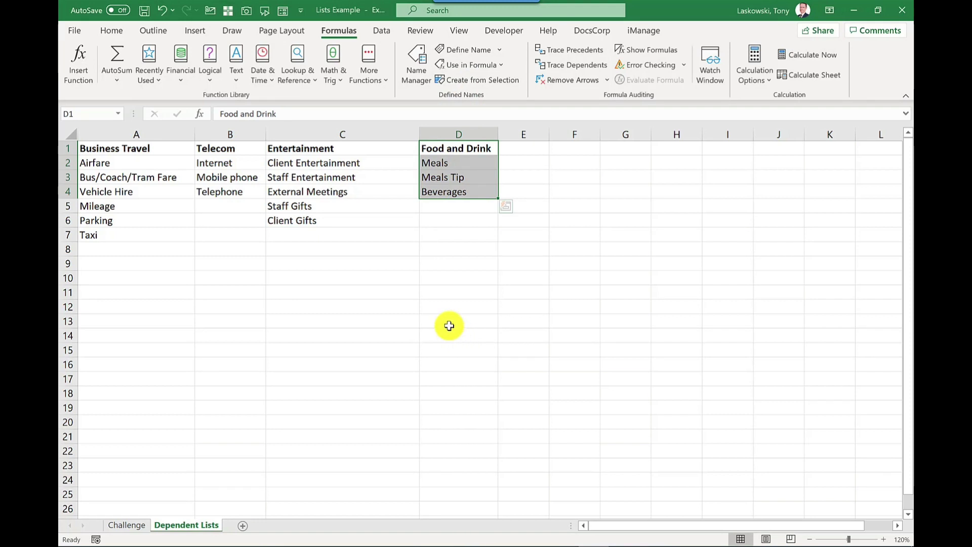
# - Open the Name Manager to review the named ranges defined for the expense lists
pyautogui.click(403, 195)
pyautogui.click(409, 81)
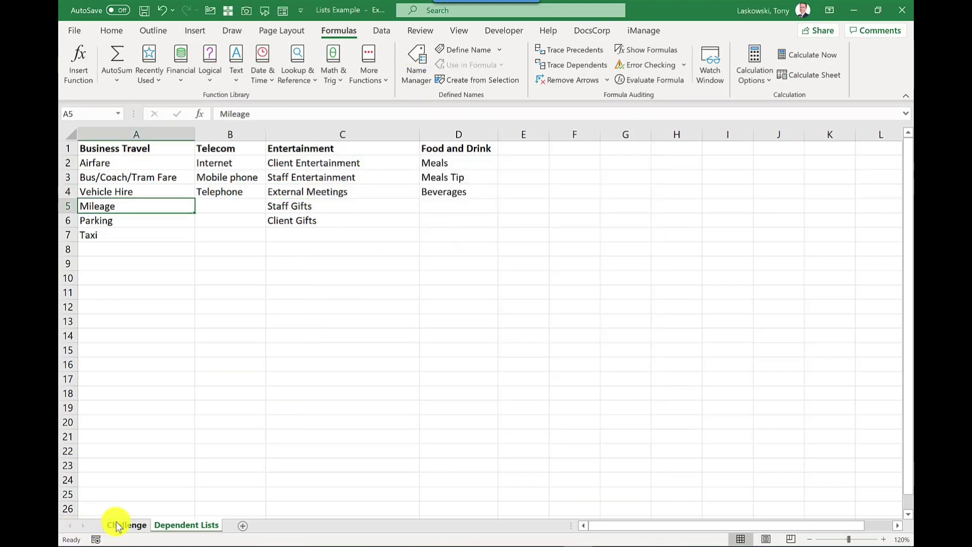
# - On the Challenge sheet, add list validation to B2 with source ='Dependent Lists'!$A$1:$D$1 and check its dropdown
pyautogui.click(121, 525)
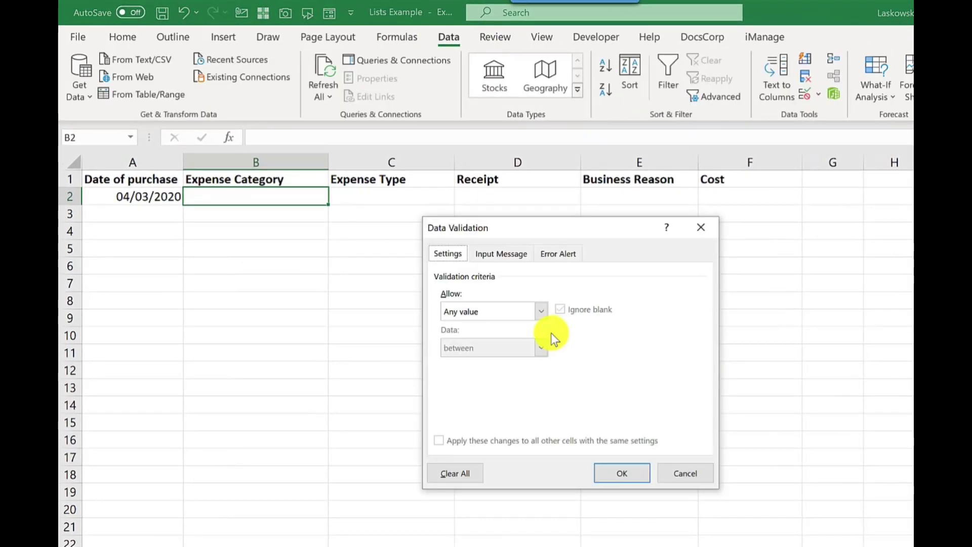
pyautogui.click(533, 311)
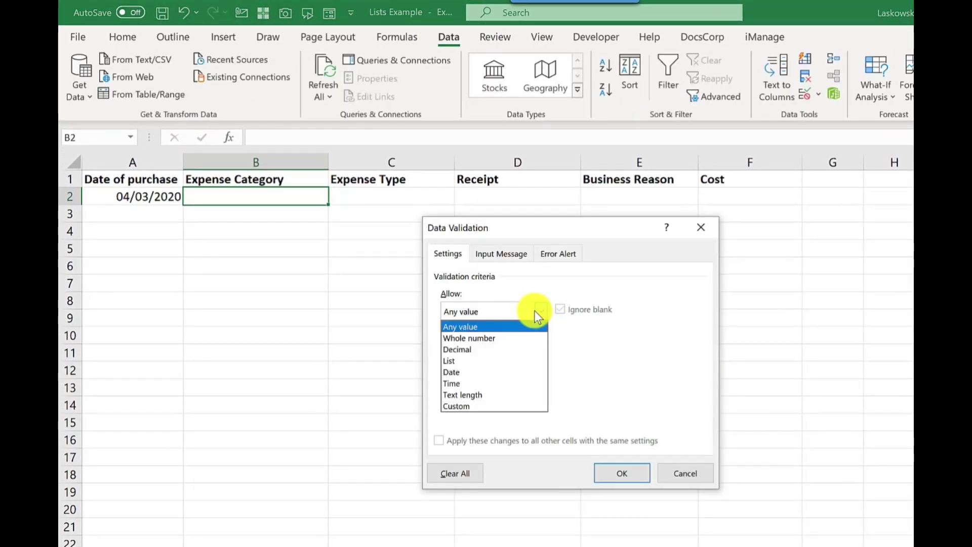
pyautogui.click(524, 360)
pyautogui.click(493, 382)
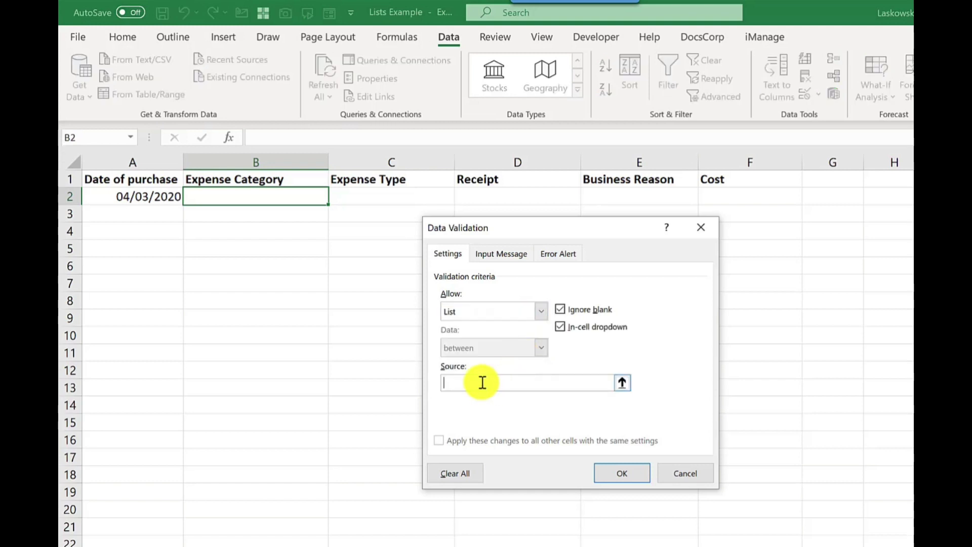
pyautogui.click(152, 545)
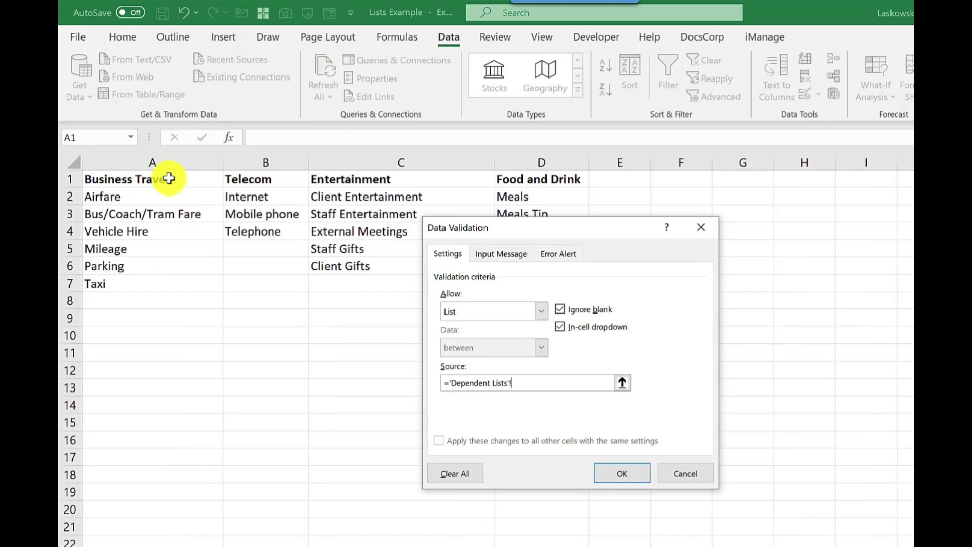
pyautogui.moveTo(170, 180); pyautogui.dragTo(523, 183)
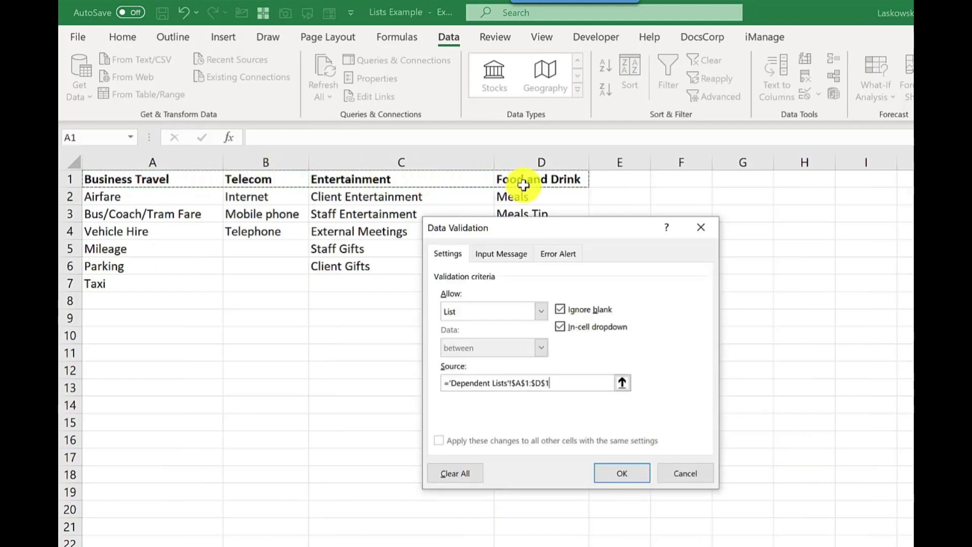
pyautogui.click(611, 472)
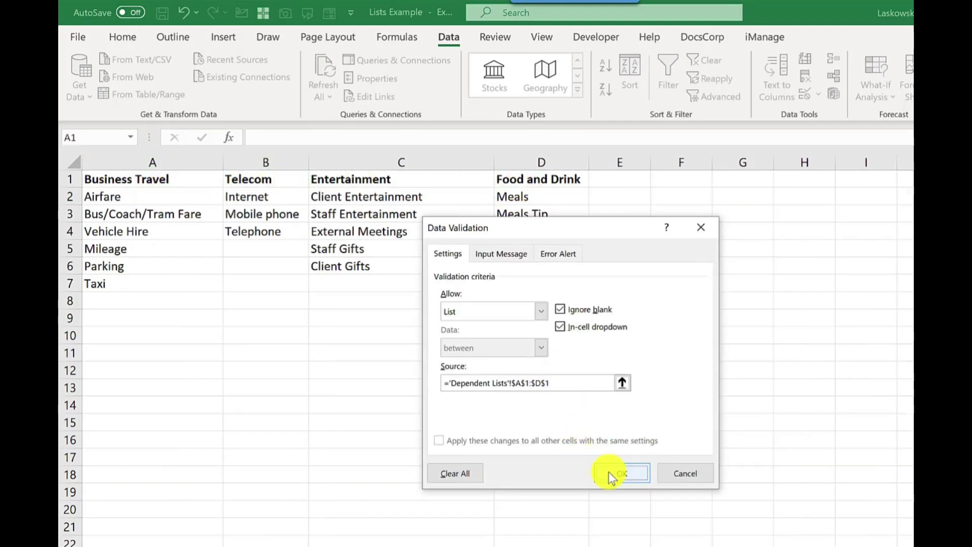
pyautogui.click(335, 197)
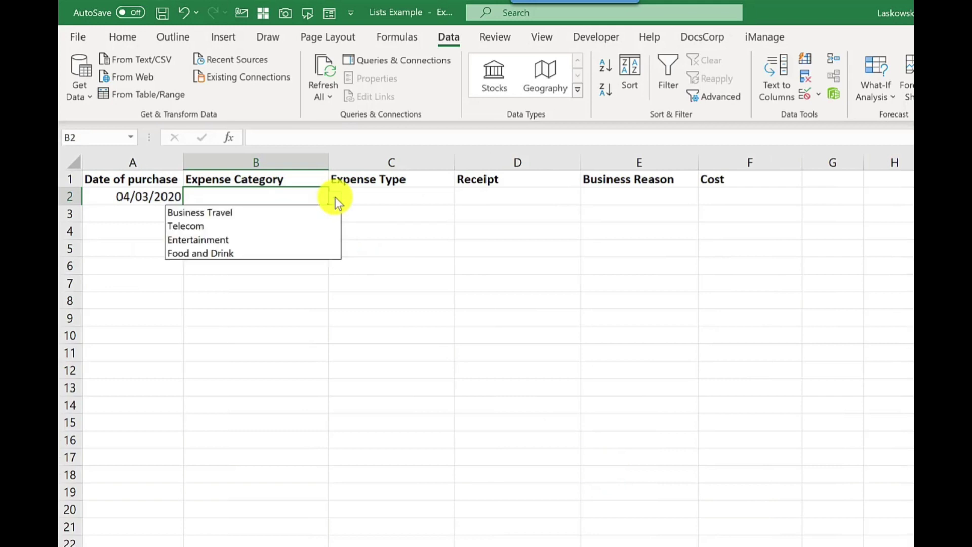
pyautogui.click(336, 196)
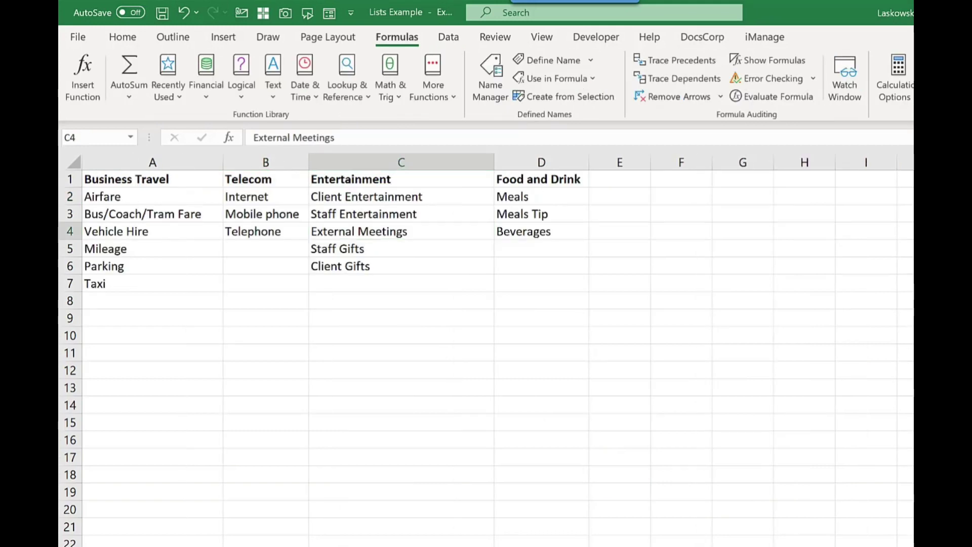
# - Add list validation to Expense Type cell C2 on the Challenge sheet with source =indirect(B2), accepting the source error prompt
pyautogui.click(377, 205)
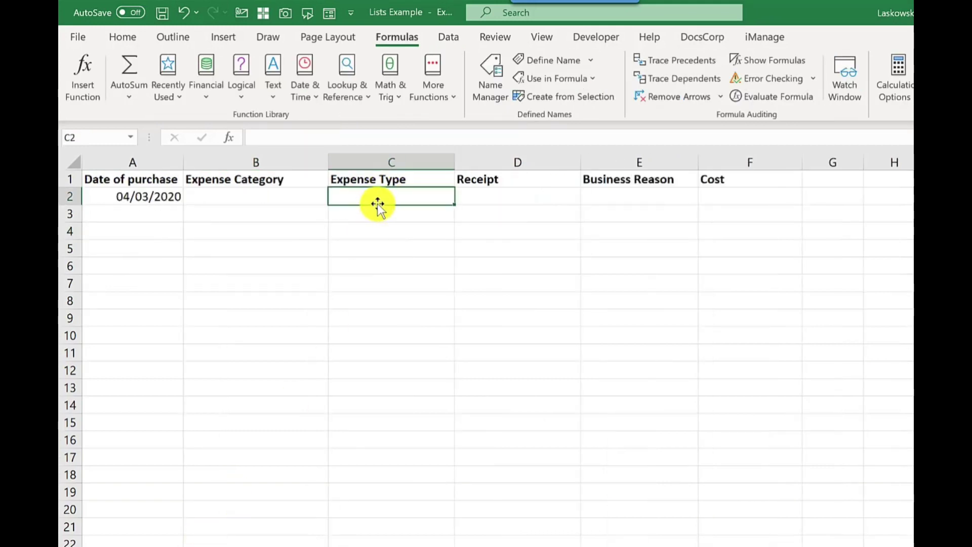
pyautogui.click(444, 37)
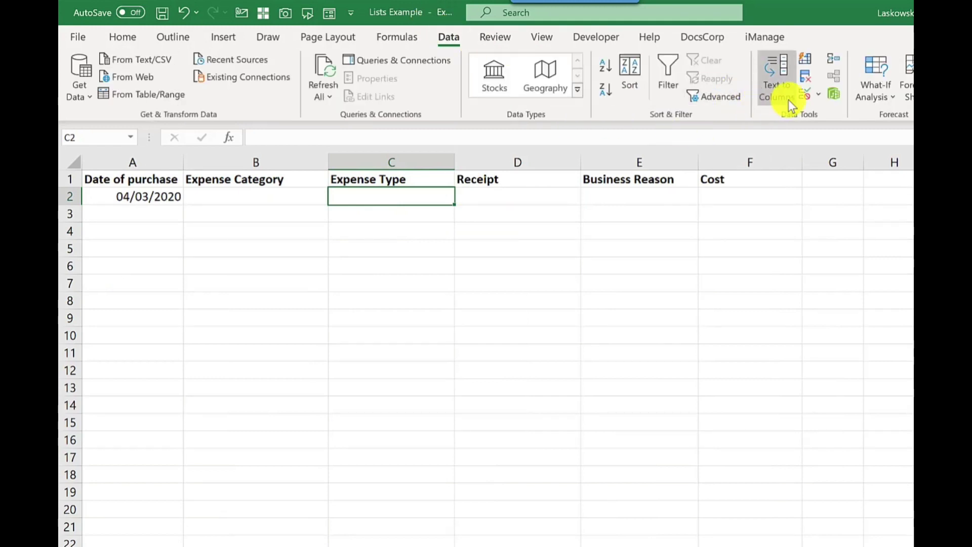
pyautogui.click(803, 96)
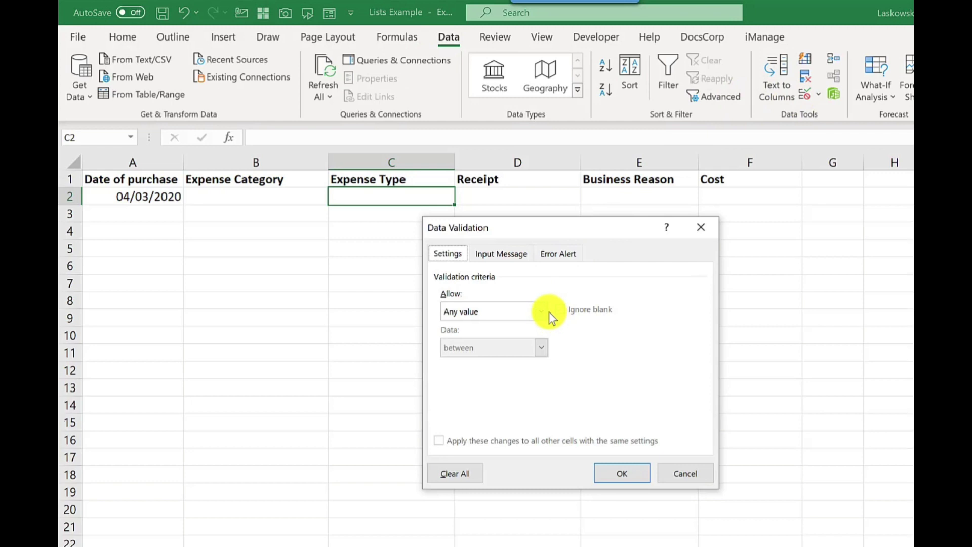
pyautogui.click(541, 312)
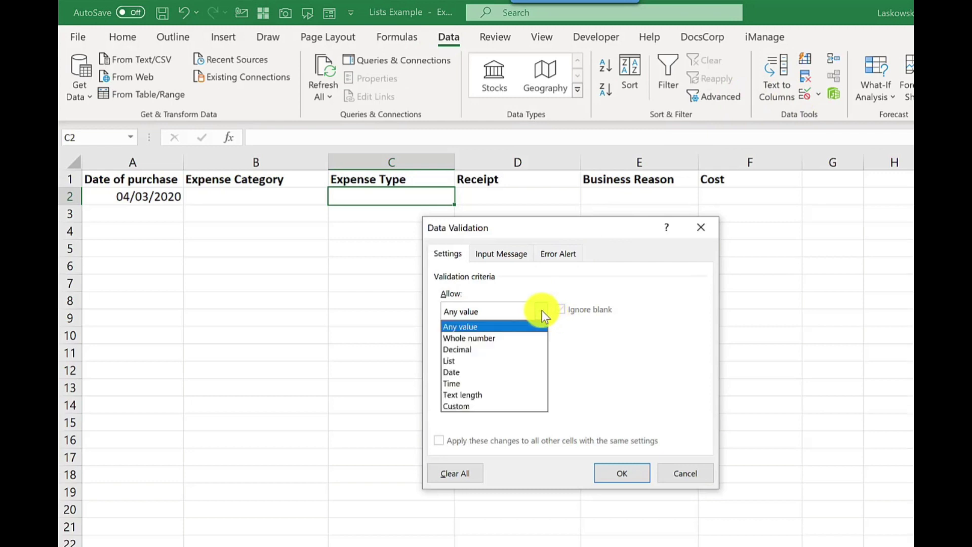
pyautogui.click(494, 360)
pyautogui.click(484, 382)
pyautogui.write('=in')
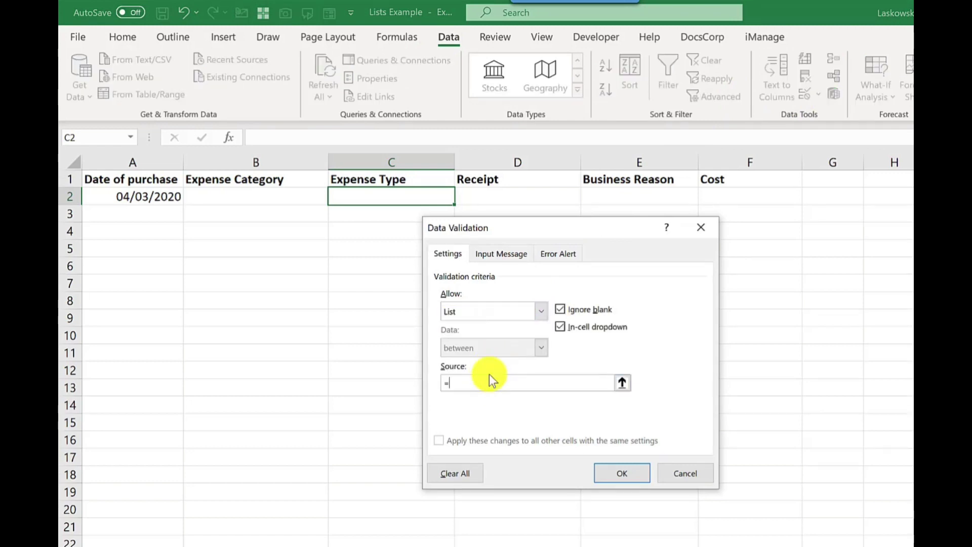
pyautogui.write('direct')
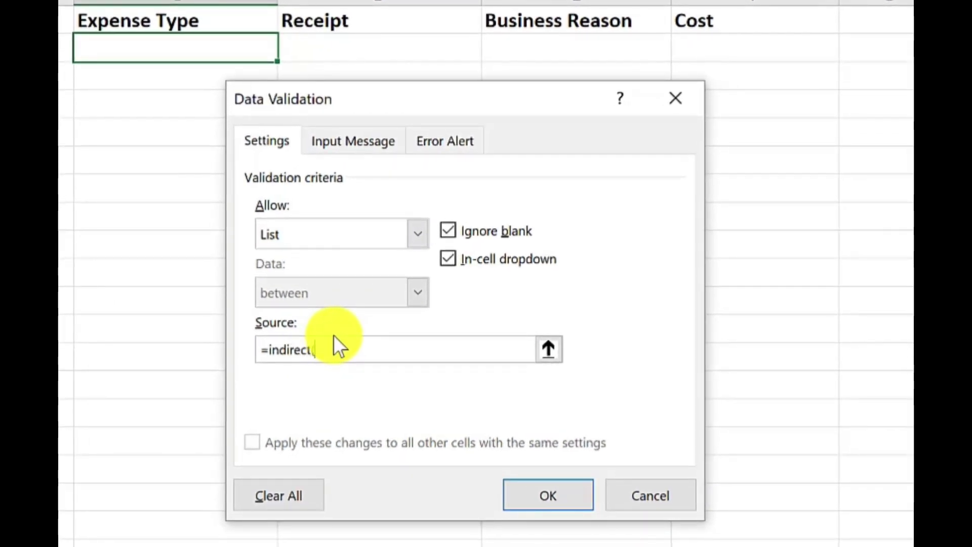
pyautogui.write('(B2)')
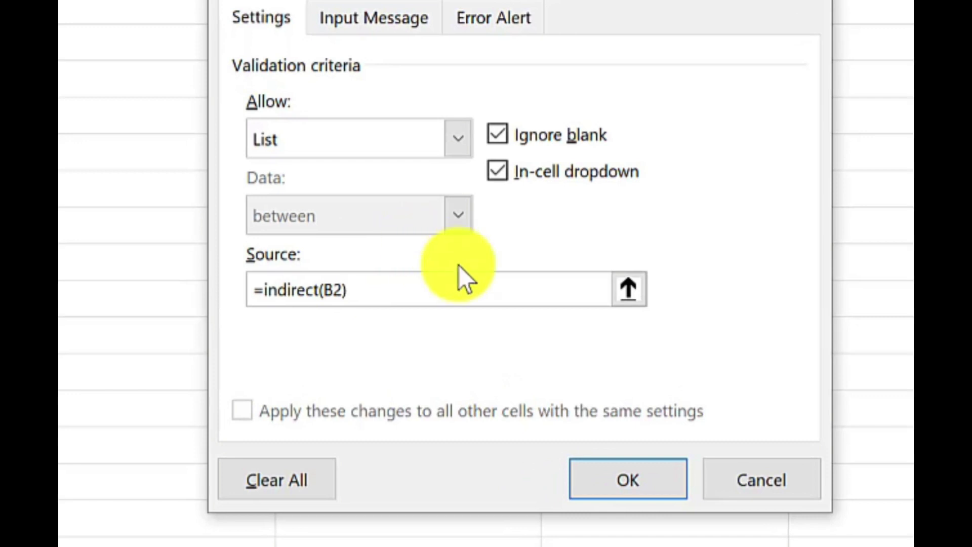
pyautogui.click(612, 484)
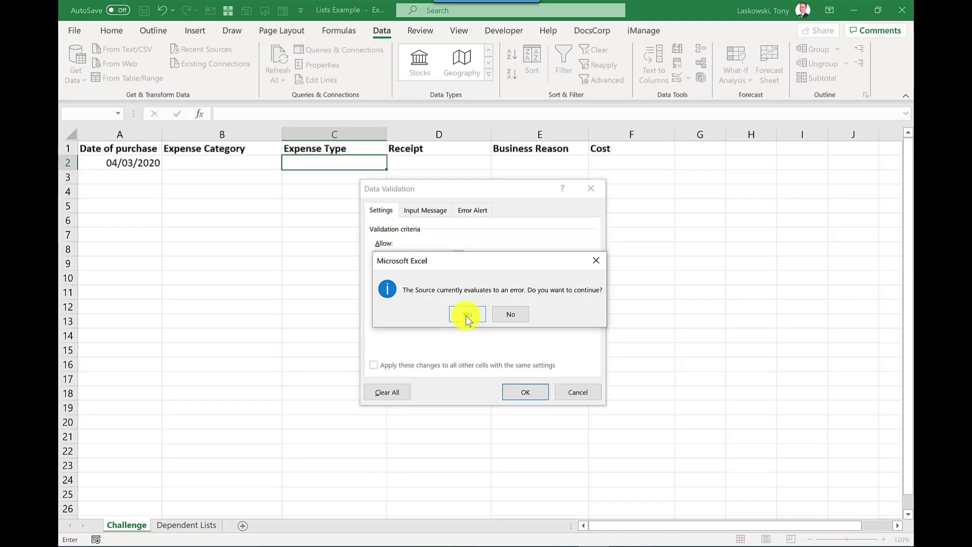
pyautogui.click(466, 315)
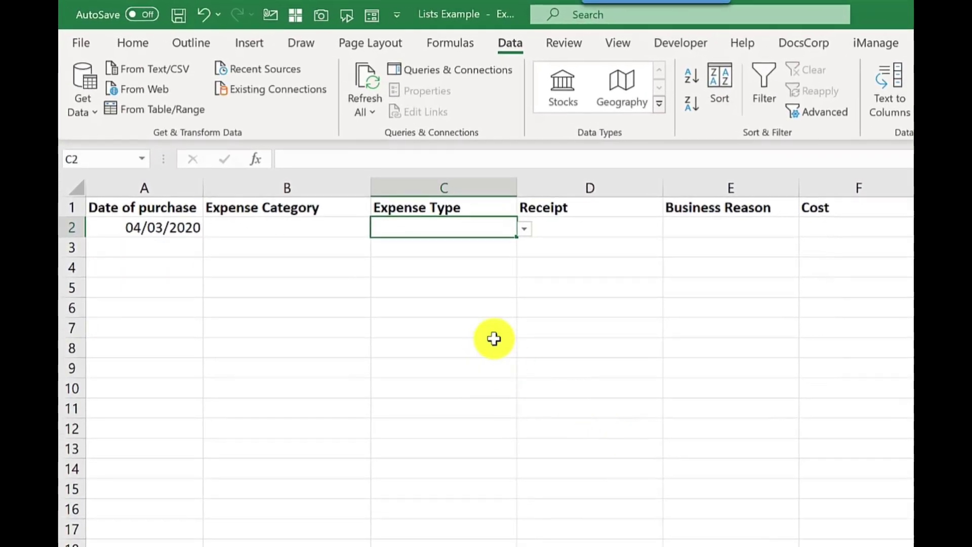
# - Choose Telecom as the Expense Category in B2
pyautogui.click(354, 226)
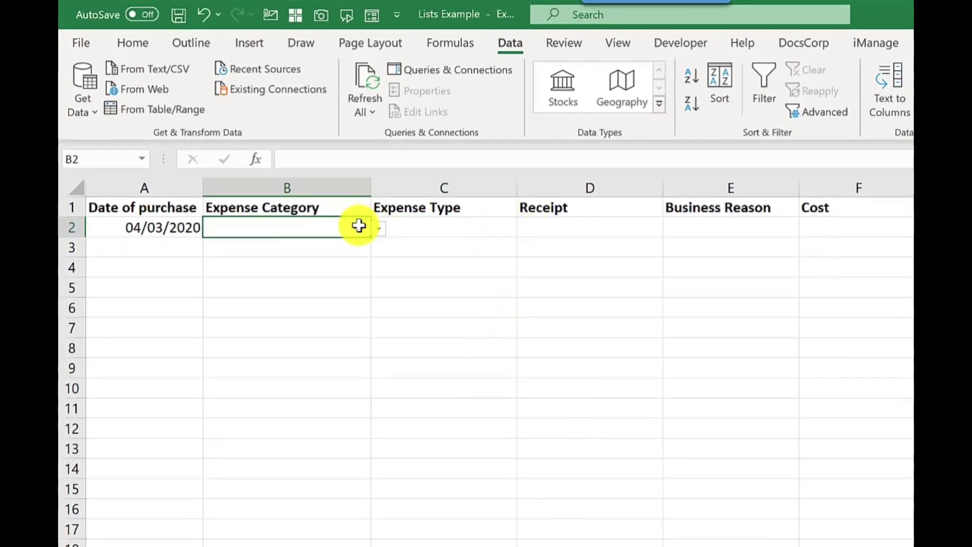
pyautogui.click(380, 230)
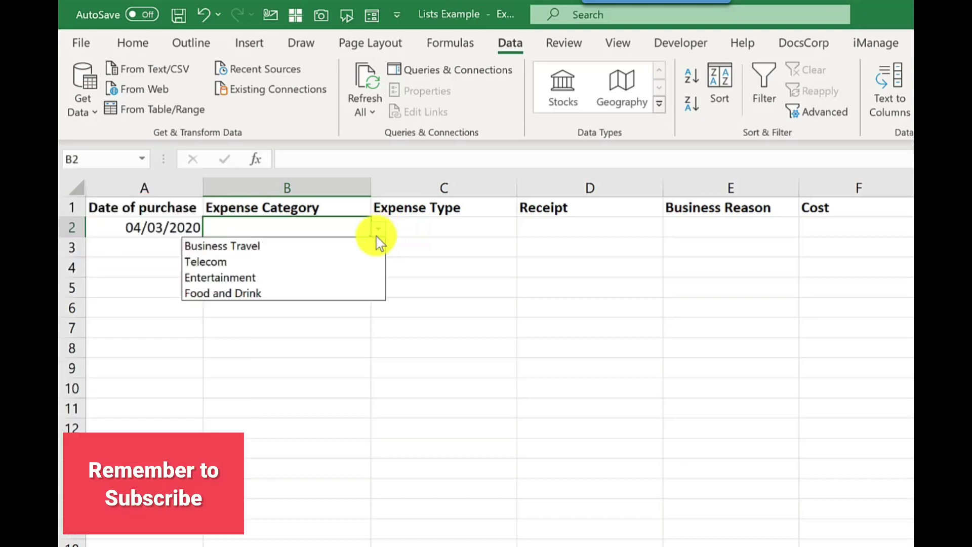
pyautogui.click(337, 261)
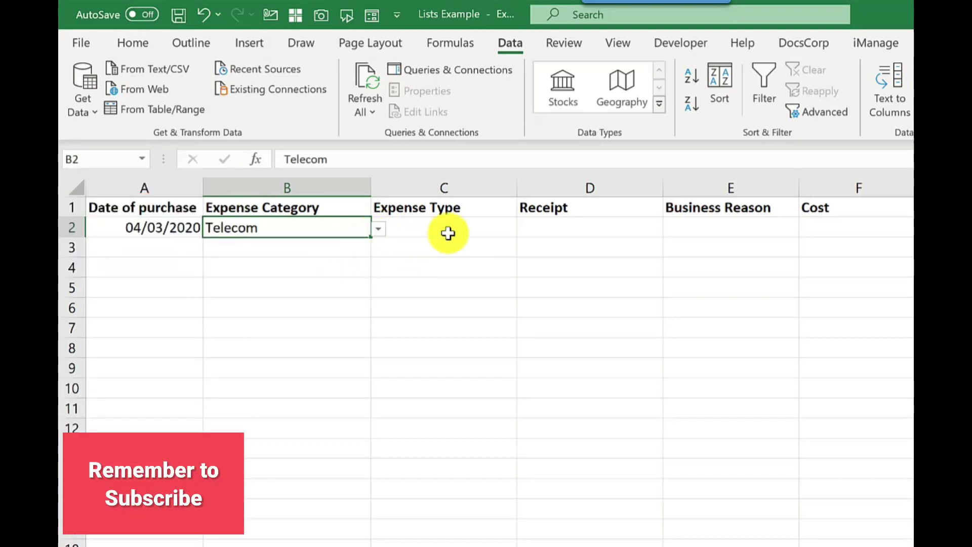
# - Check the Expense Type choices offered in C2 for the Telecom category
pyautogui.click(476, 228)
pyautogui.click(525, 229)
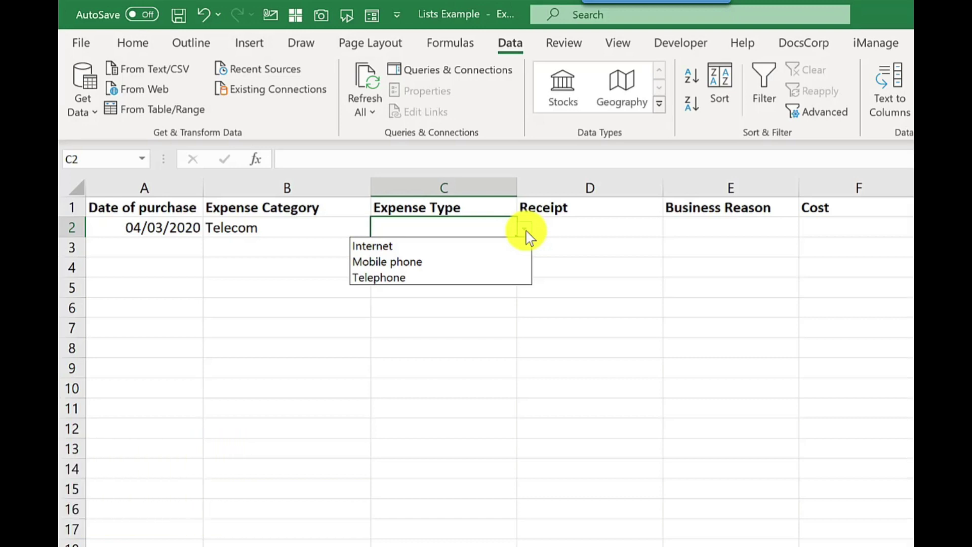
pyautogui.click(526, 233)
# - Change the Expense Category in B2 to Business Travel
pyautogui.click(350, 225)
pyautogui.click(379, 229)
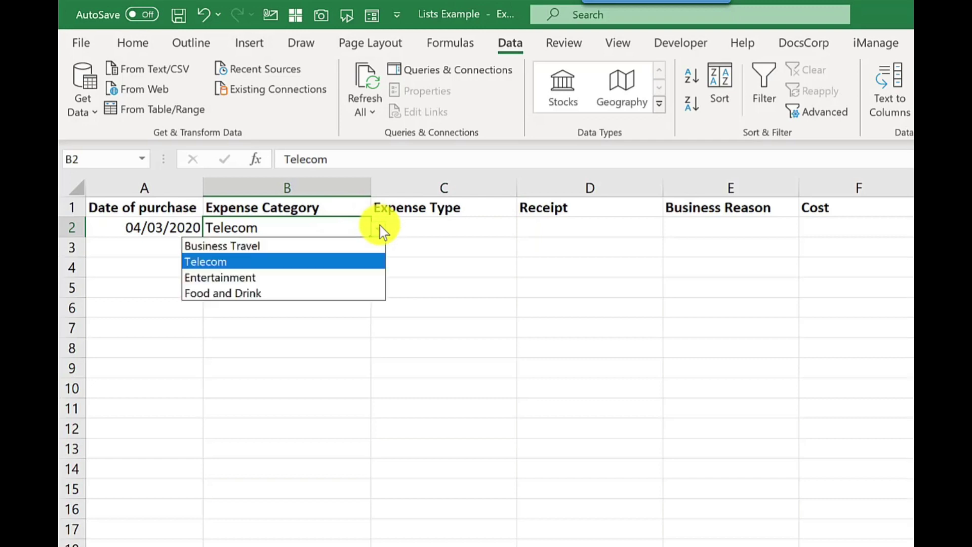
pyautogui.click(348, 247)
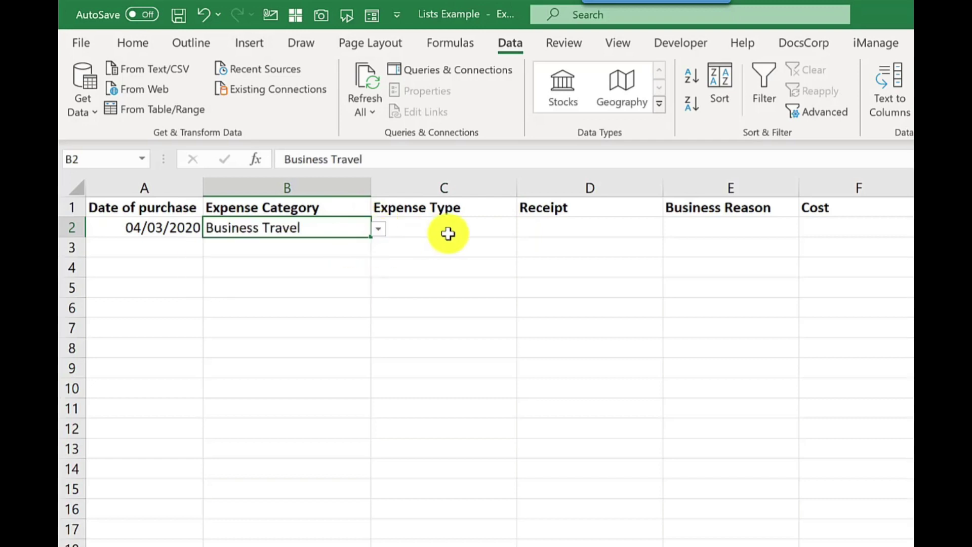
# - Set the list validation source of Expense Type cell C2 to =INDIRECT(Substitute(B2," ", "_"))
pyautogui.click(448, 234)
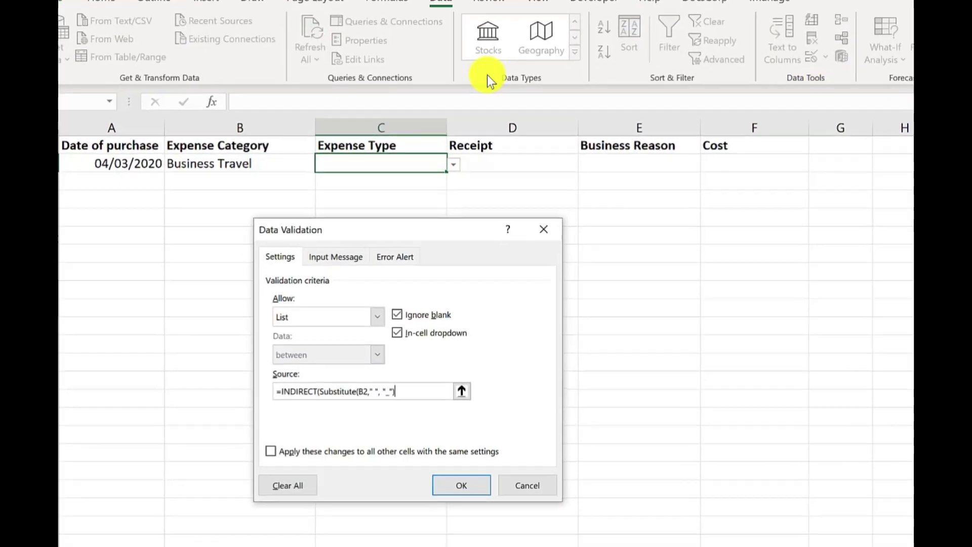
pyautogui.write(')')
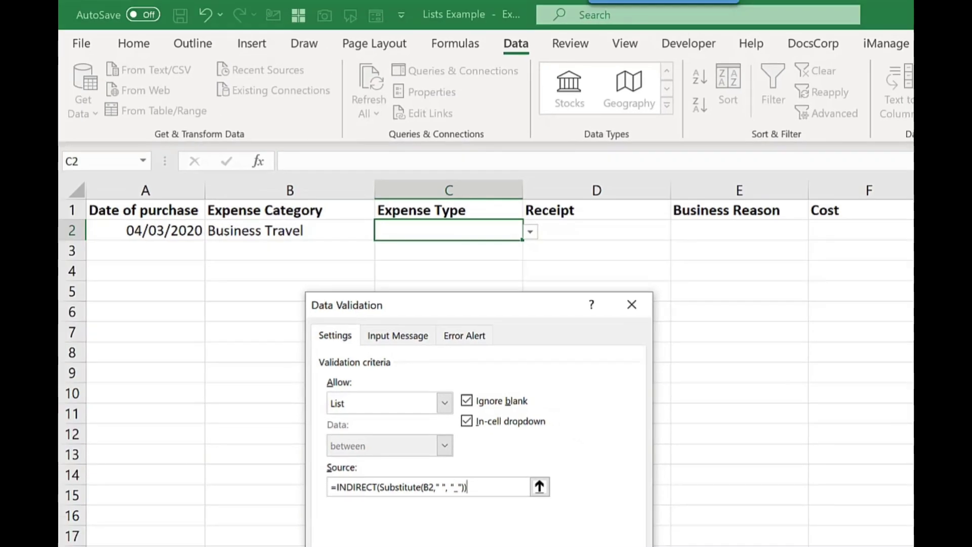
pyautogui.press('Return')
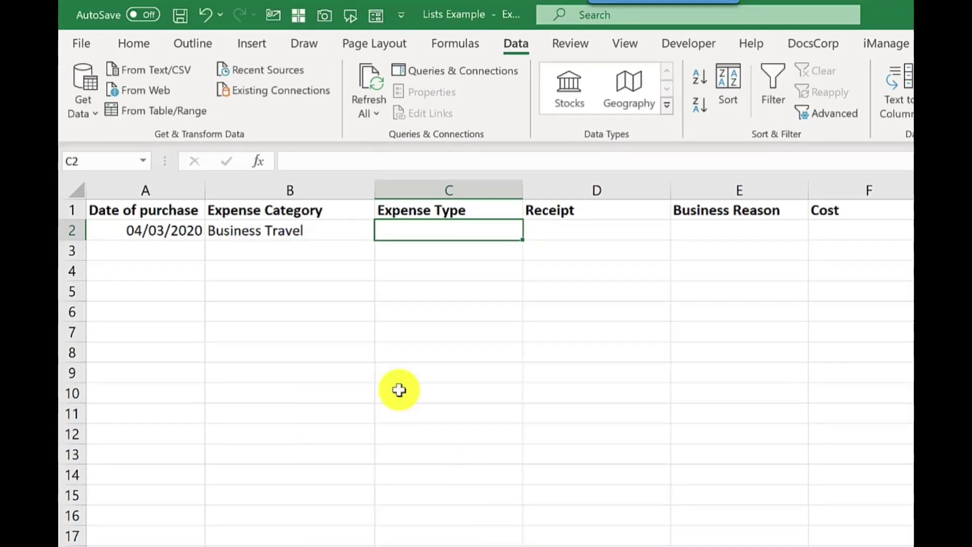
# - Reselect Business Travel in B2 and check the Expense Type choices offered in C2
pyautogui.click(362, 227)
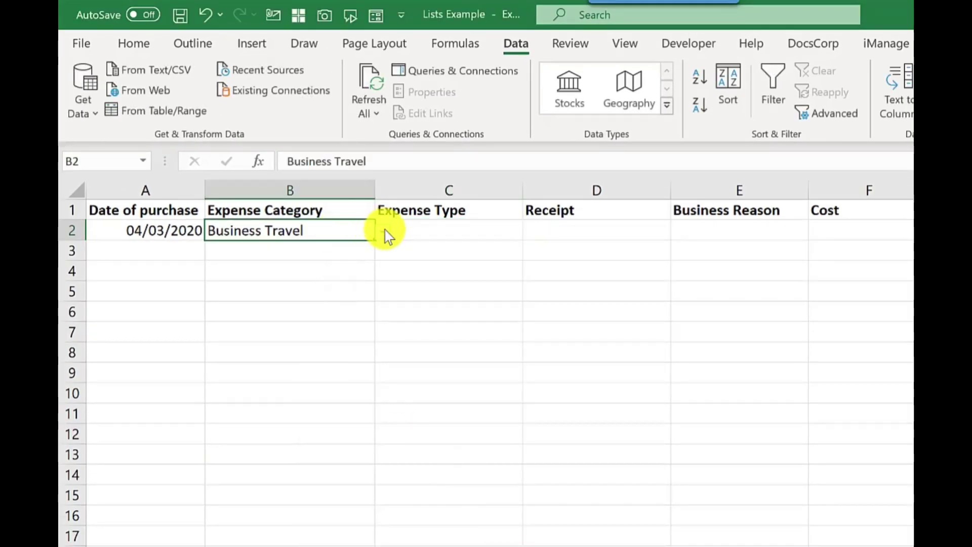
pyautogui.click(383, 231)
pyautogui.click(326, 248)
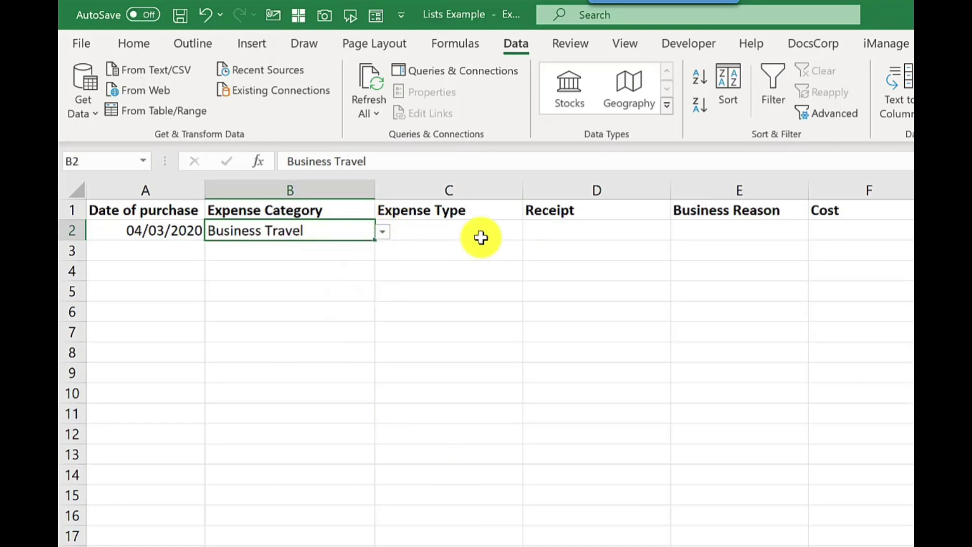
pyautogui.click(512, 231)
pyautogui.click(530, 232)
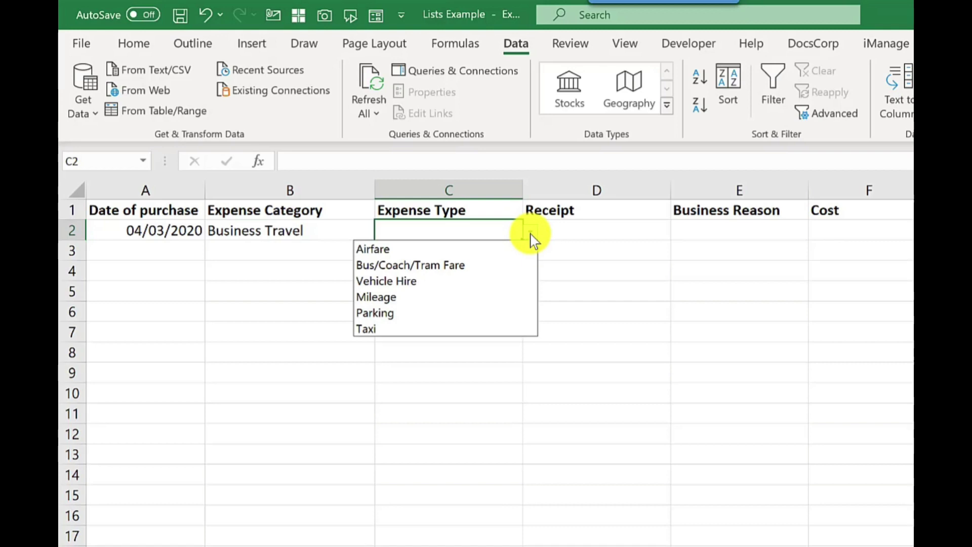
pyautogui.click(530, 234)
# - Review the category choices in B2 and choose Taxi as the Expense Type in C2
pyautogui.click(355, 228)
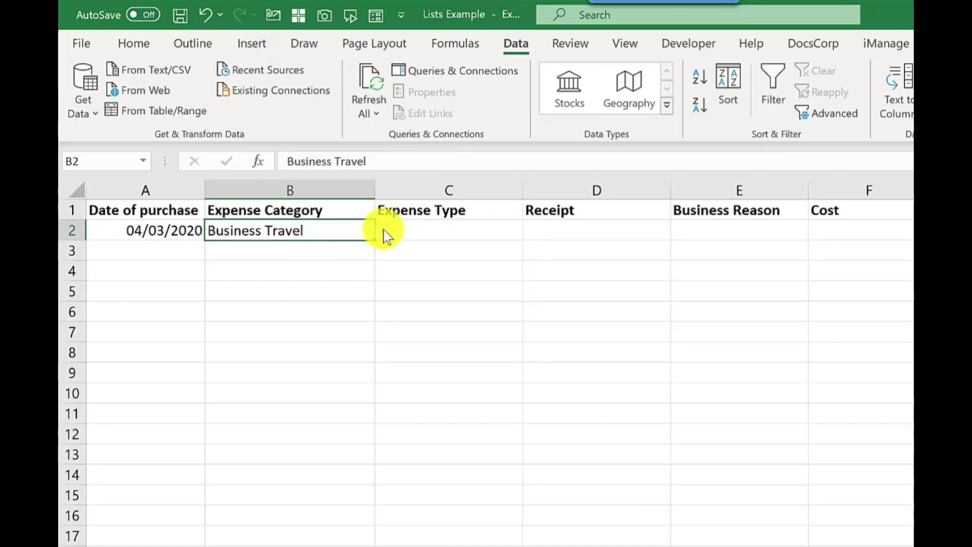
pyautogui.click(383, 231)
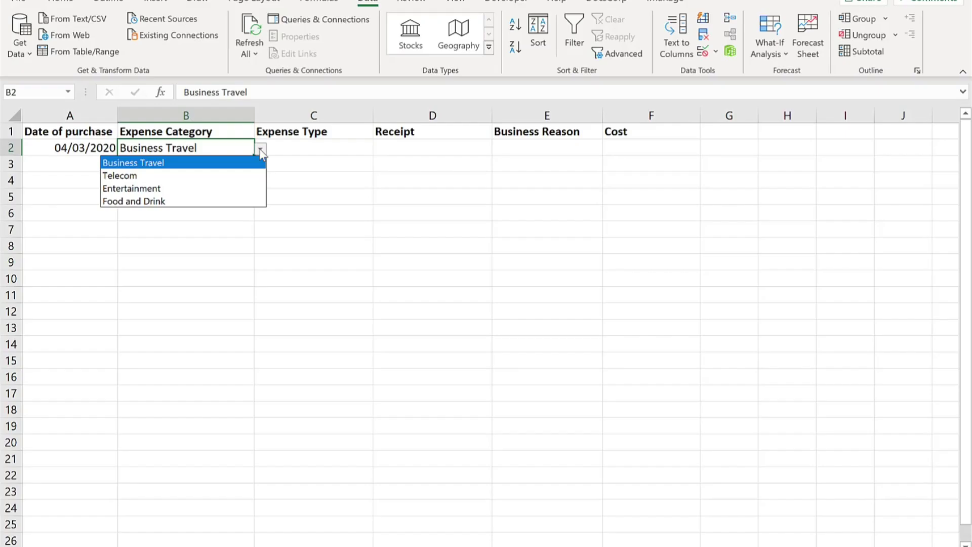
pyautogui.click(260, 150)
pyautogui.click(291, 152)
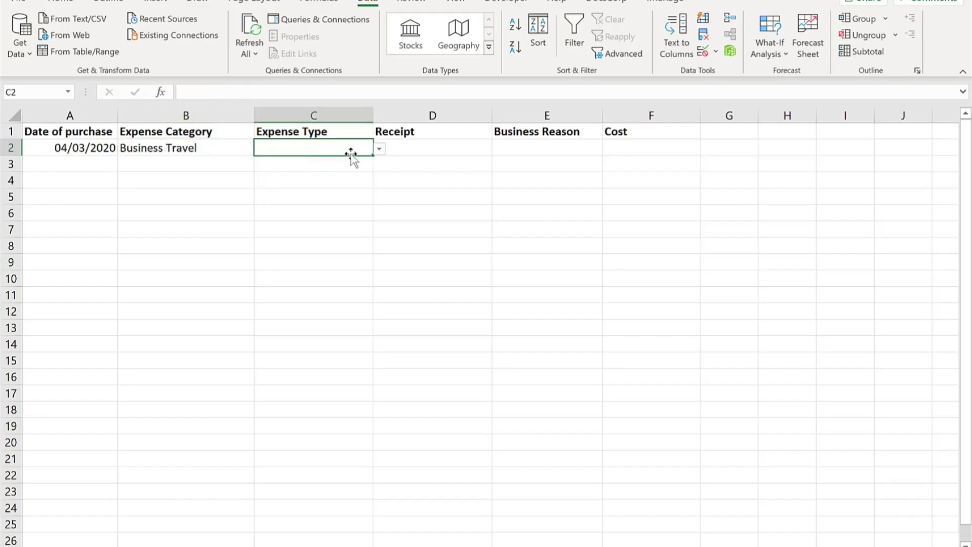
pyautogui.click(380, 152)
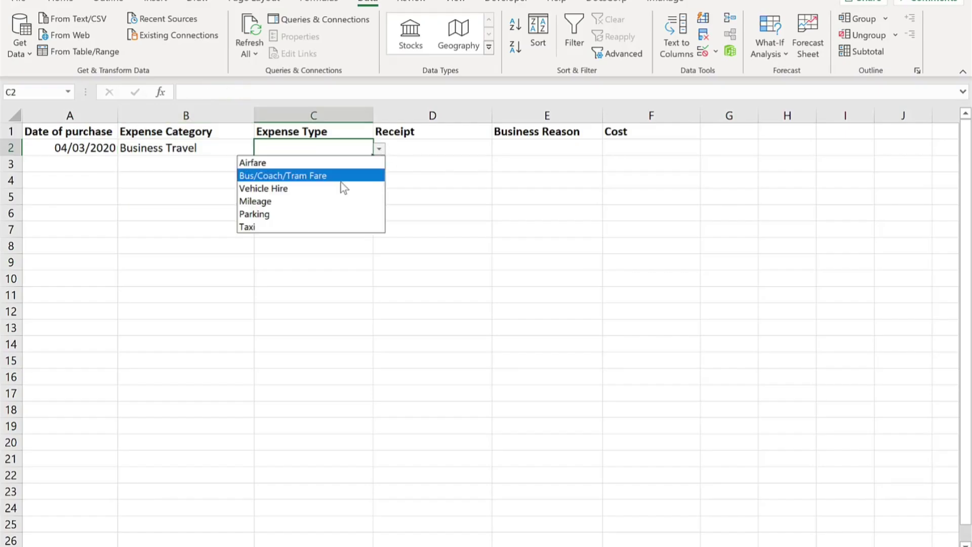
pyautogui.click(302, 227)
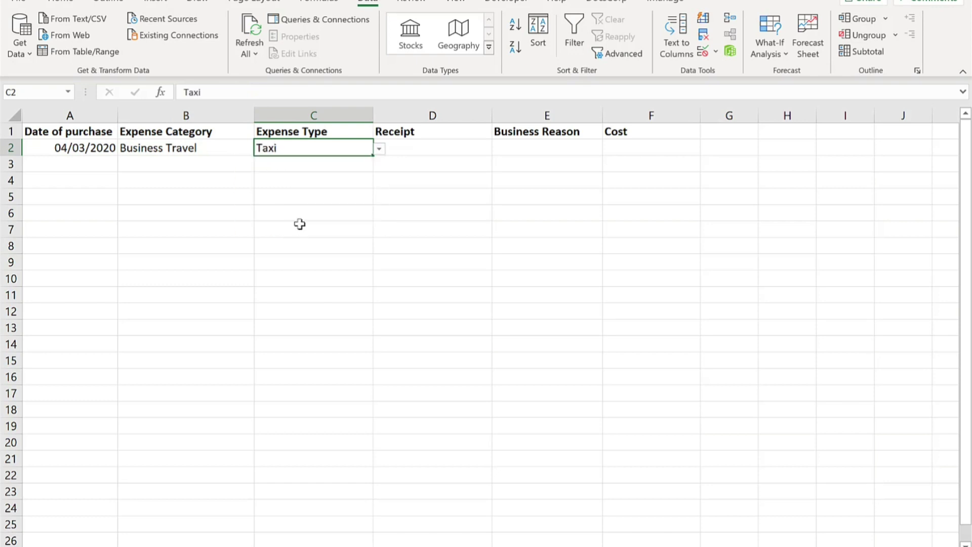
# - Change the Expense Category in B2 to Entertainment, leaving the Expense Type as is, and select empty cell C5
pyautogui.click(226, 150)
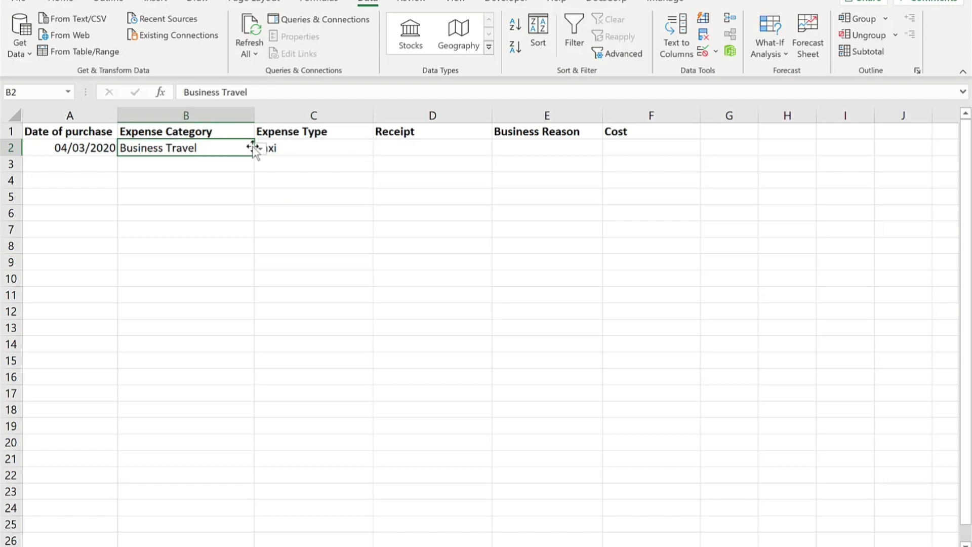
pyautogui.click(260, 149)
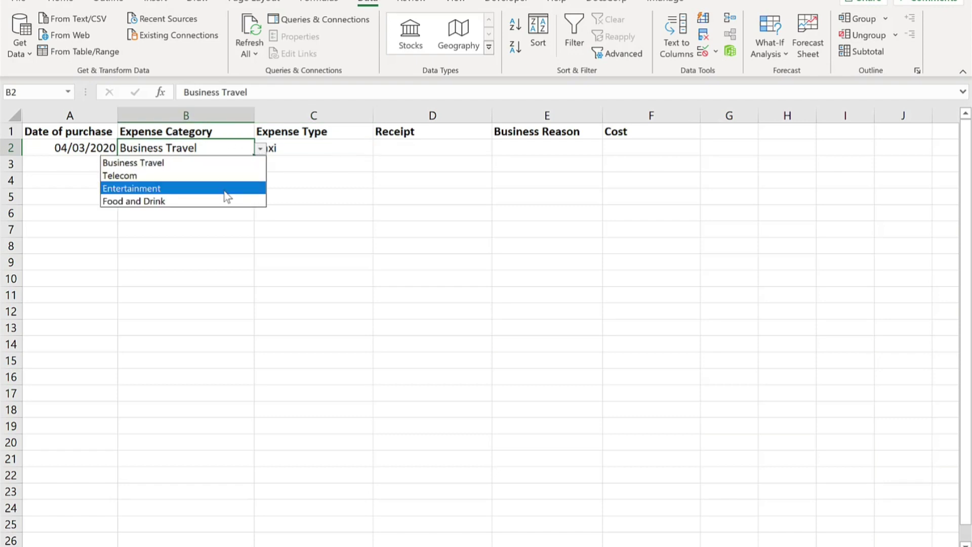
pyautogui.press('Escape')
pyautogui.click(285, 204)
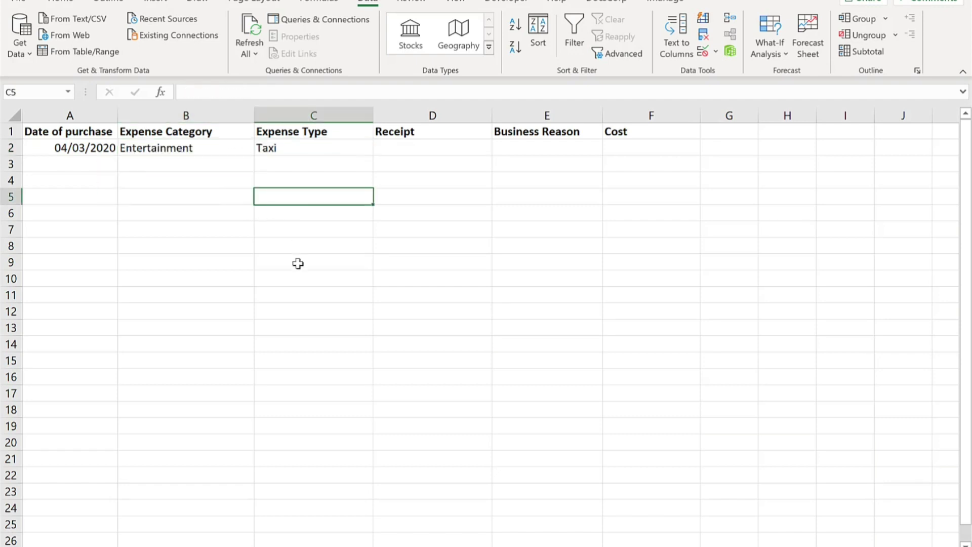